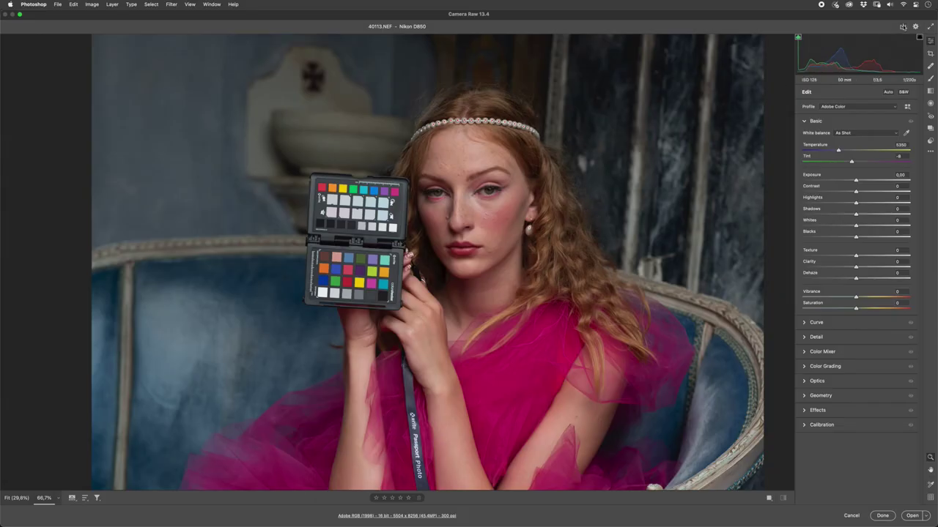
Save the raw photo as a DNG on the Desktop and load 40113.dng into ColorChecker Camera Calibration.
left_click(903, 26)
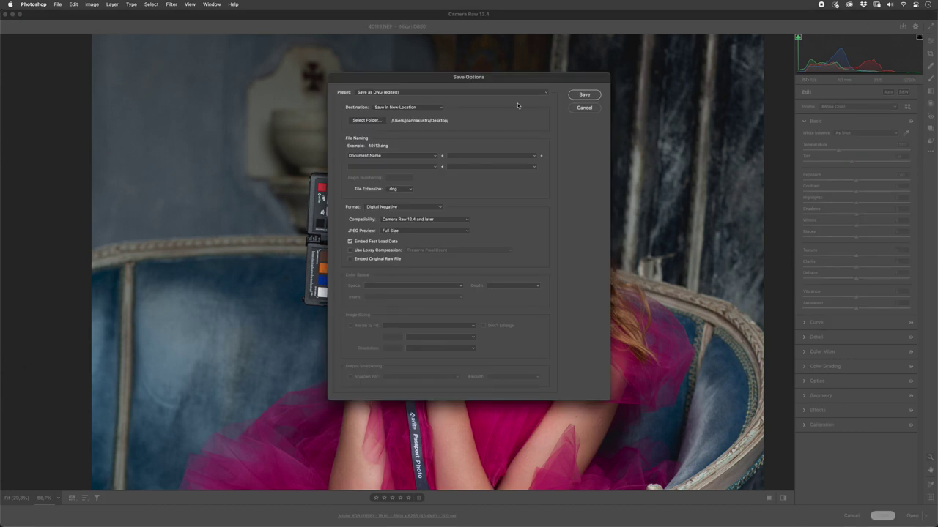
left_click(584, 95)
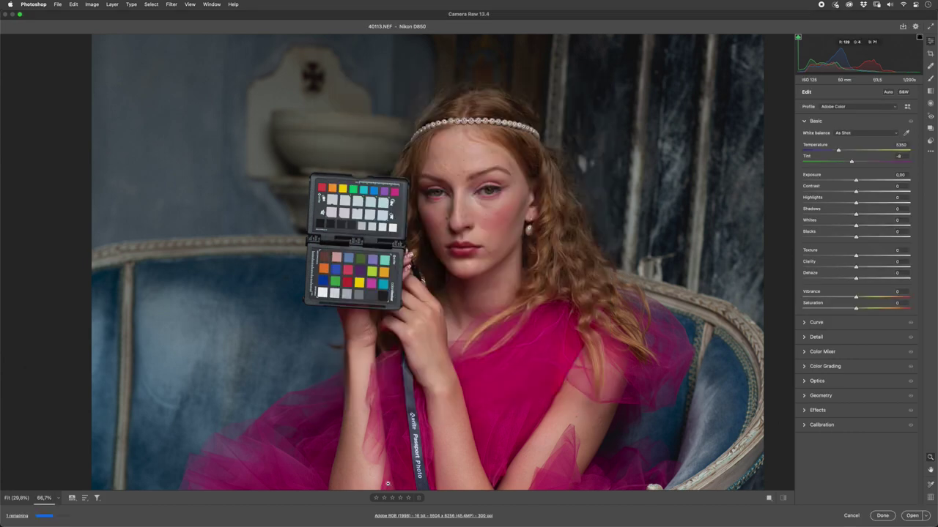
left_click(349, 496)
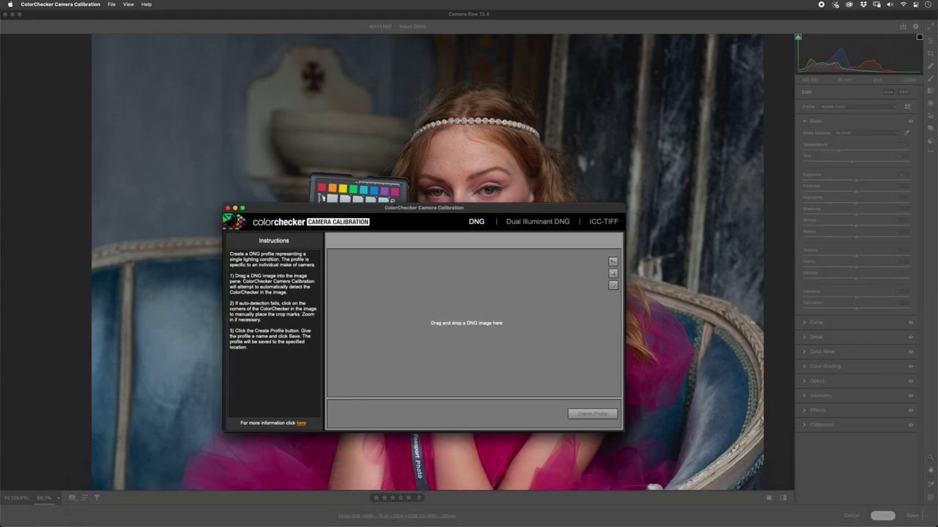
left_click_drag(611, 293, 439, 308)
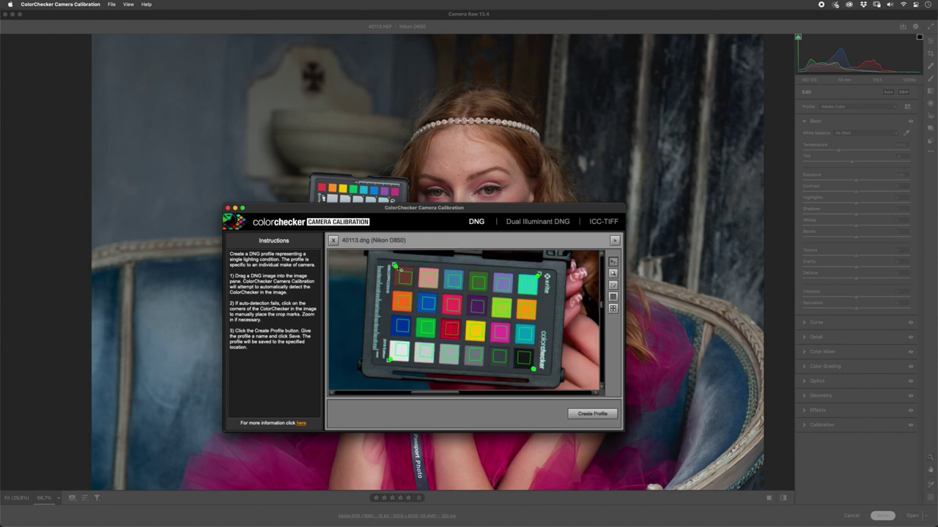
Align the crop marks with the corner brackets of the ColorChecker's 24-patch target.
left_click_drag(546, 278, 540, 272)
left_click_drag(534, 370, 535, 372)
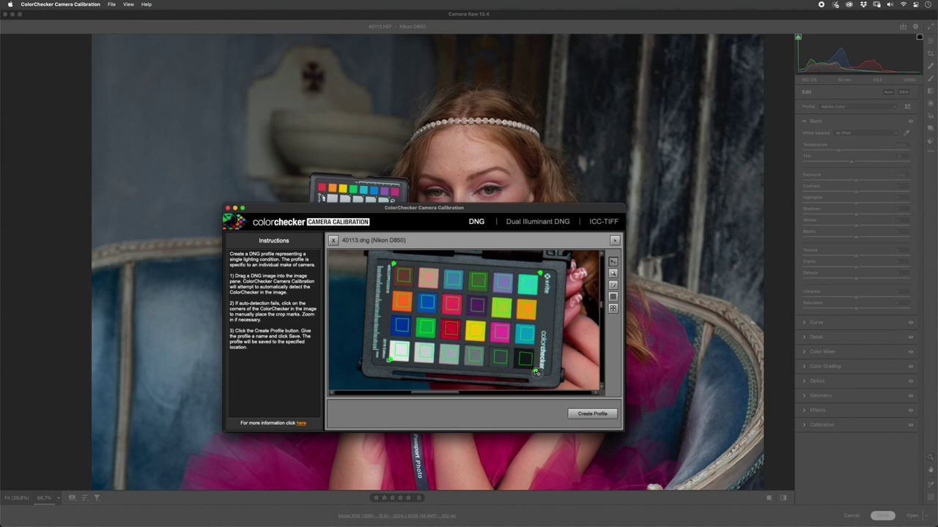
left_click_drag(389, 360, 387, 363)
Create the camera profile and save it as "d850pink dress" in the CameraProfiles folder.
left_click(595, 415)
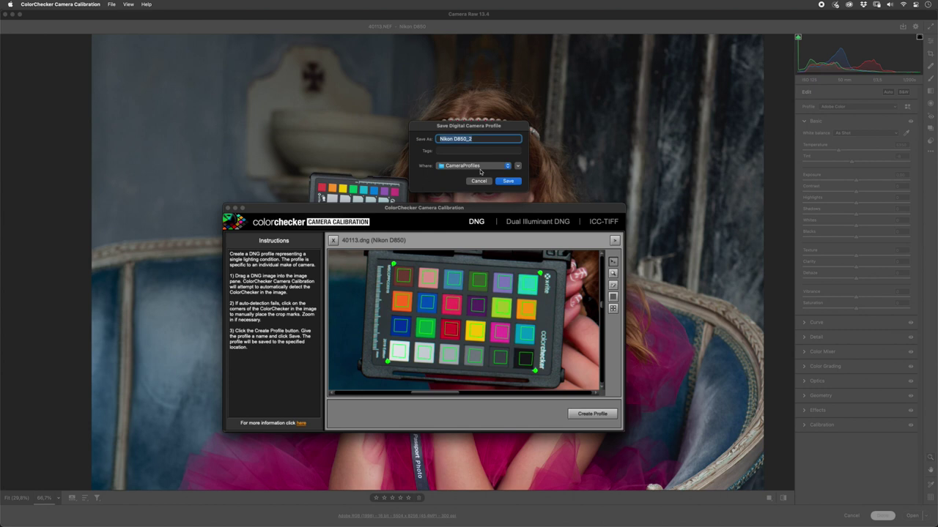
type("d850pink dress")
left_click(447, 139)
type("5")
key("Return")
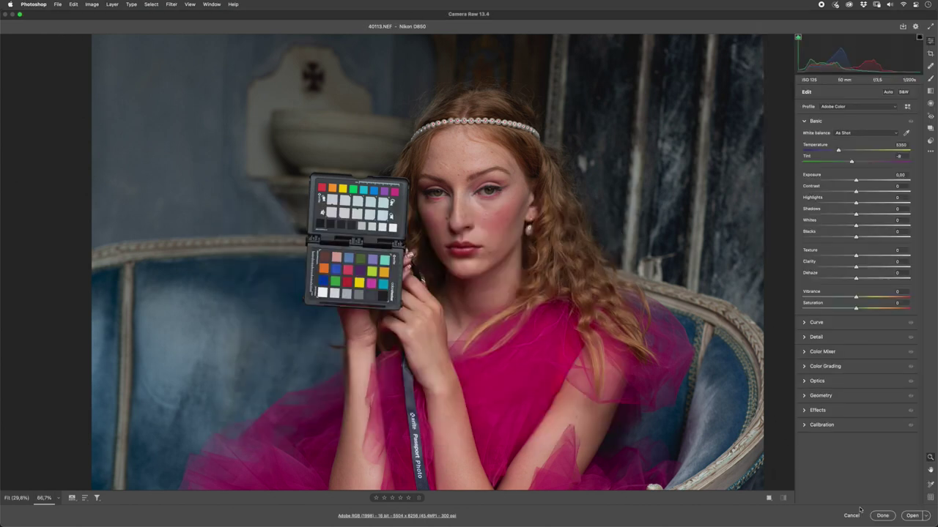
Close Camera Raw without applying changes and reopen 40113.NEF to reload the camera profiles.
left_click(852, 515)
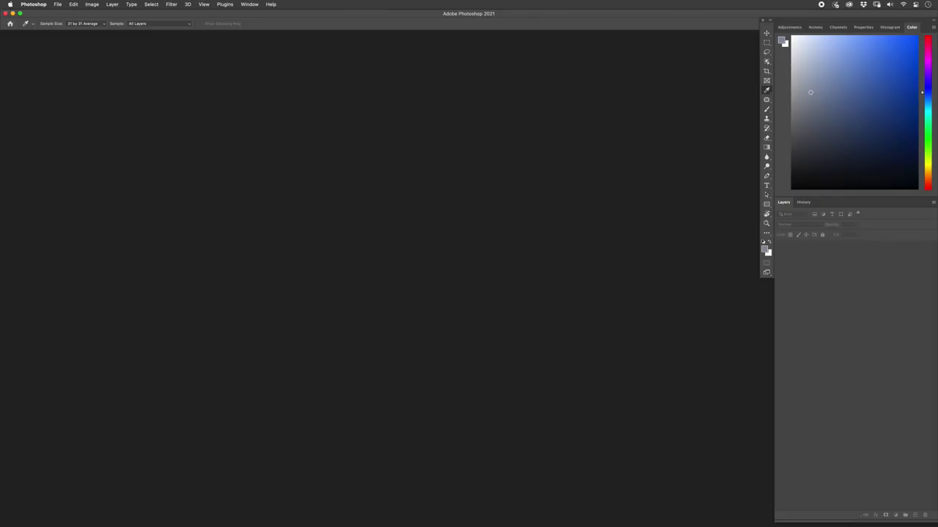
key("super+Tab")
left_click_drag(810, 292, 515, 285)
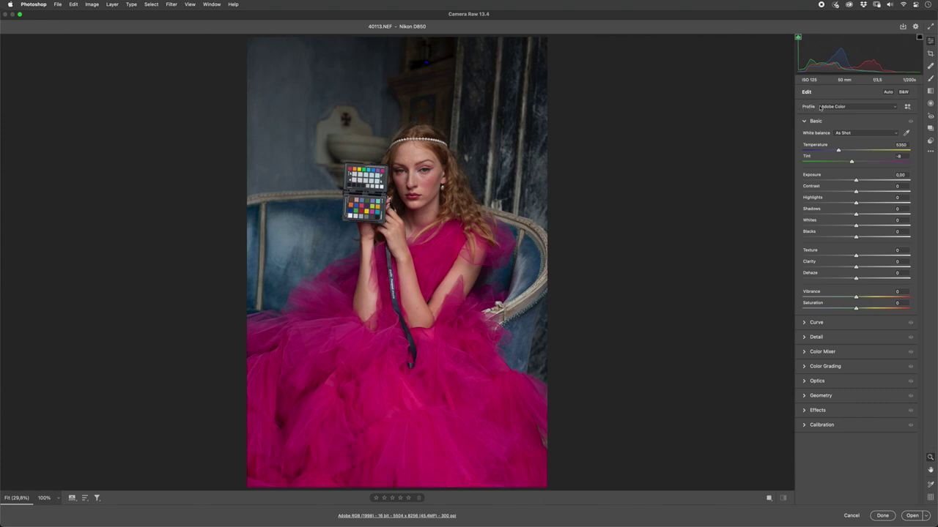
Find the d850pink dress profile in the Profiles group of the profile browser and add it to the favorites.
left_click(829, 107)
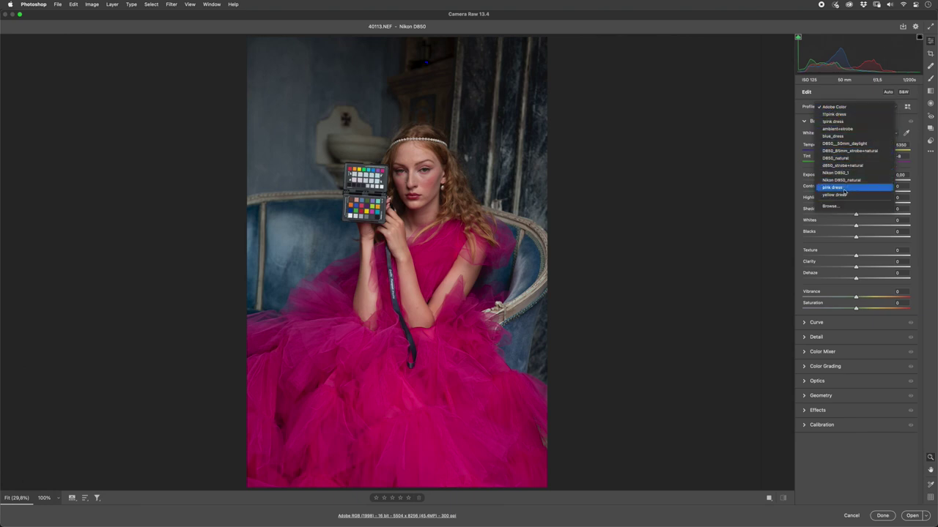
left_click(833, 208)
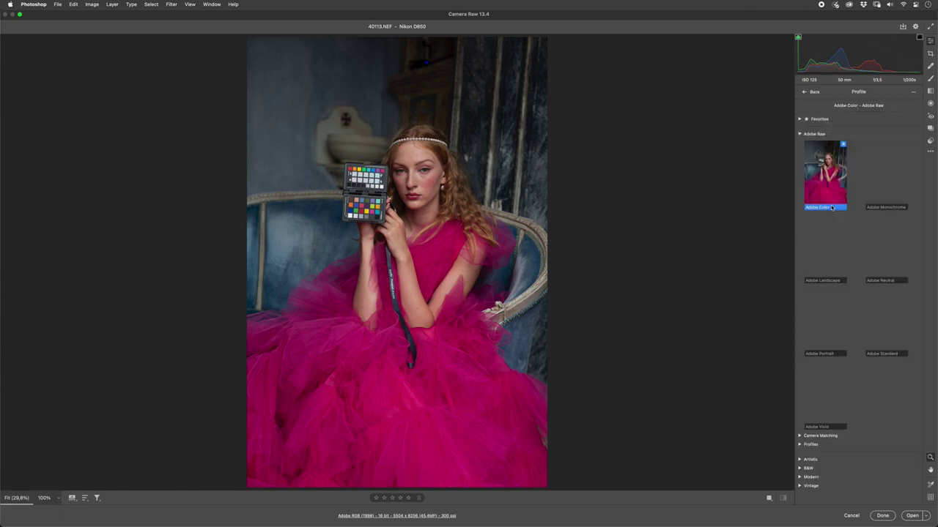
left_click(799, 135)
left_click(799, 151)
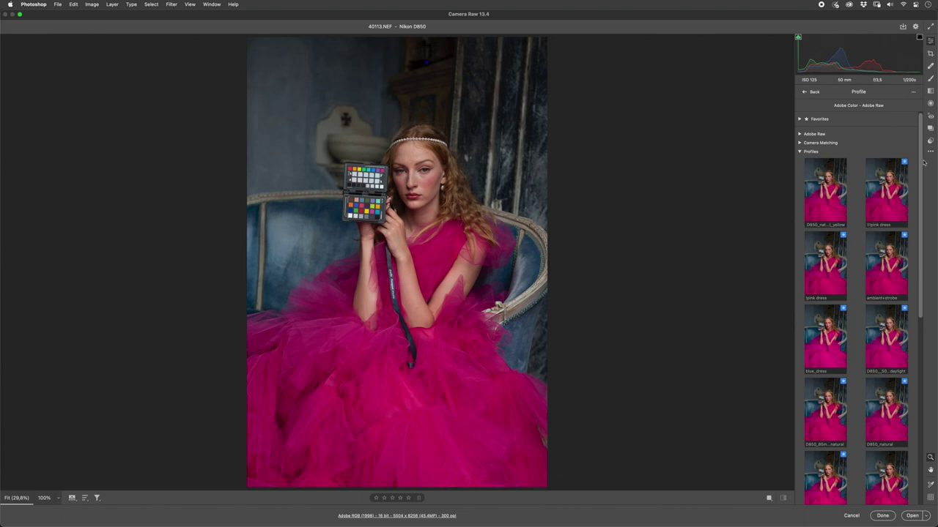
scroll(903, 341, "down", 10)
scroll(903, 341, "up", 3)
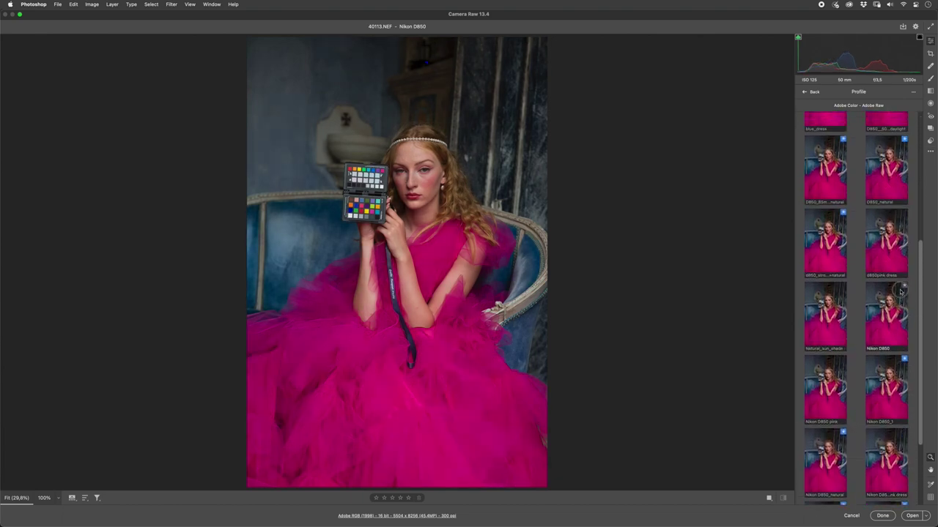
scroll(879, 282, "up", 1)
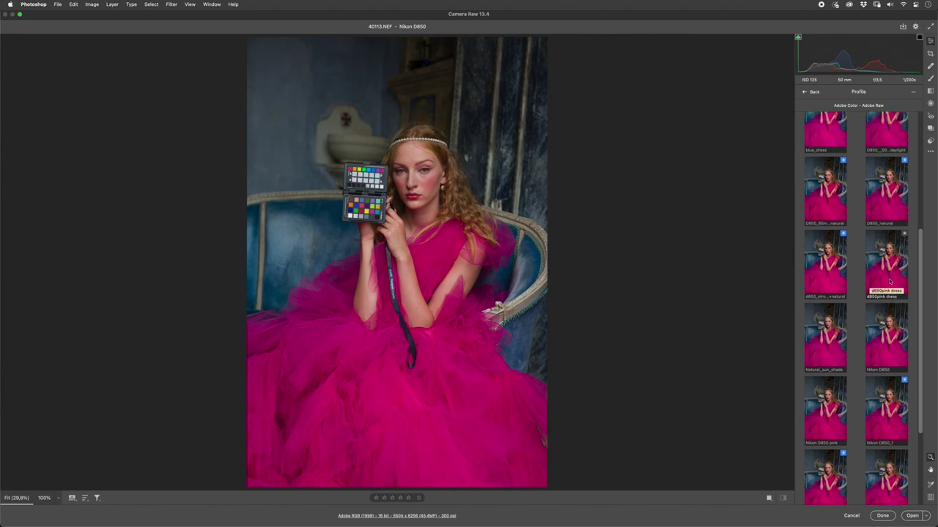
left_click(904, 235)
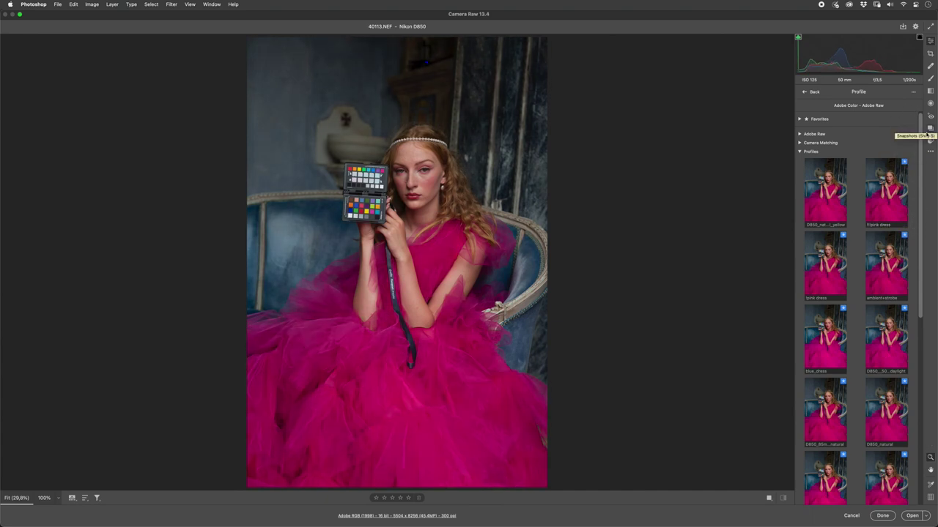
left_click(806, 92)
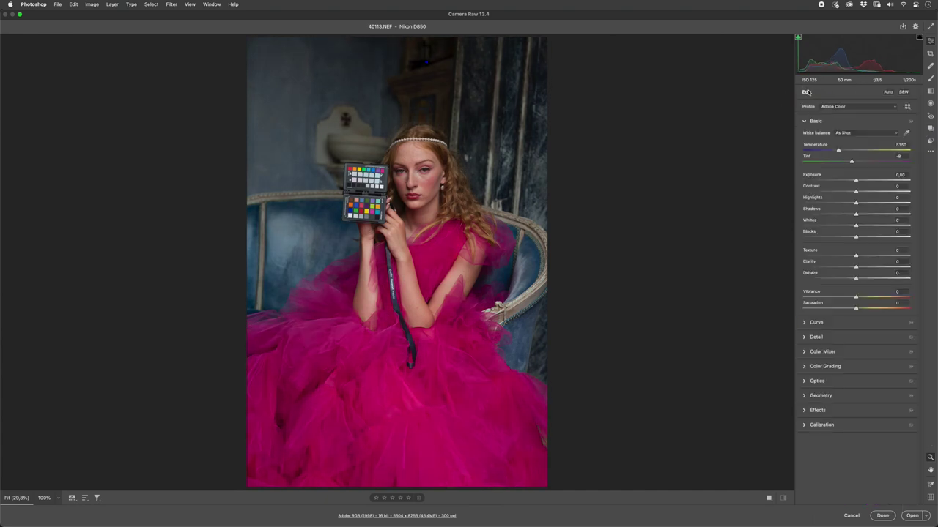
Apply the d850pink dress profile to the photo.
left_click(858, 108)
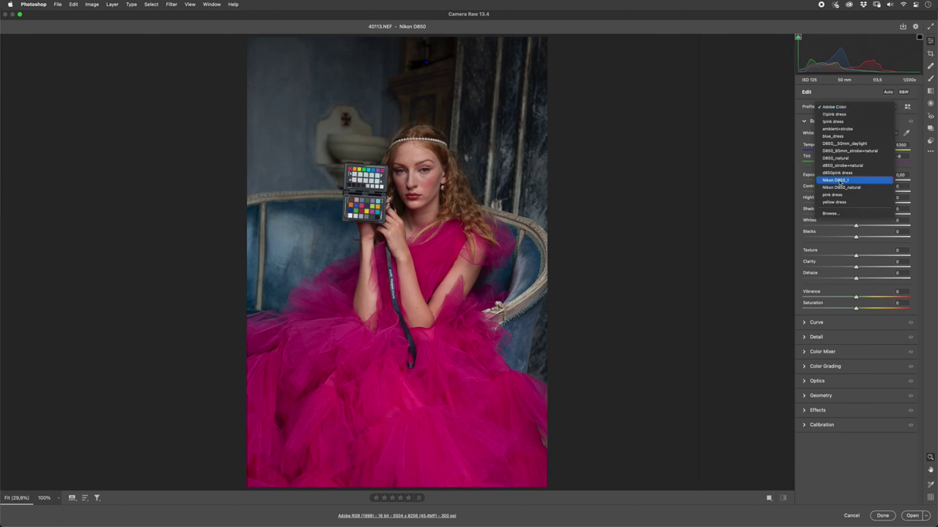
left_click(837, 172)
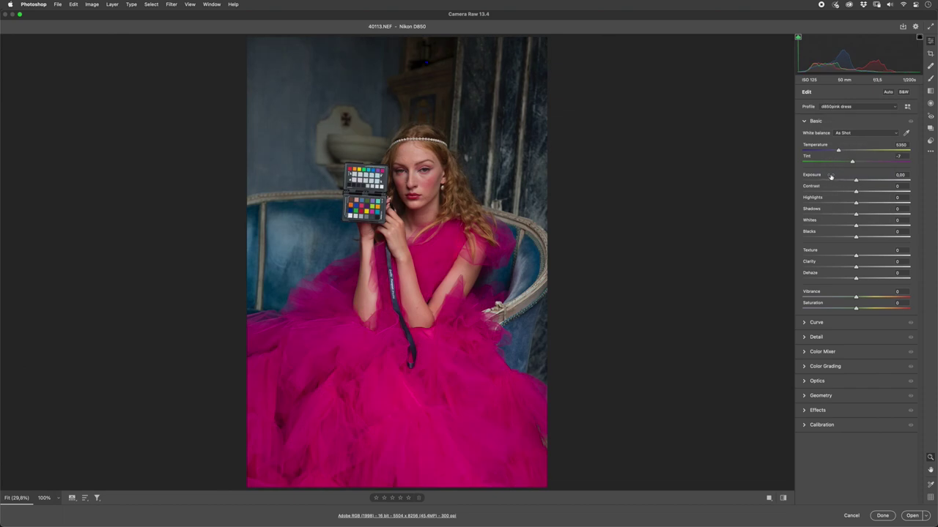
Compare the custom profile with Adobe Color by switching to Adobe Color and back to d850pink dress.
left_click(840, 107)
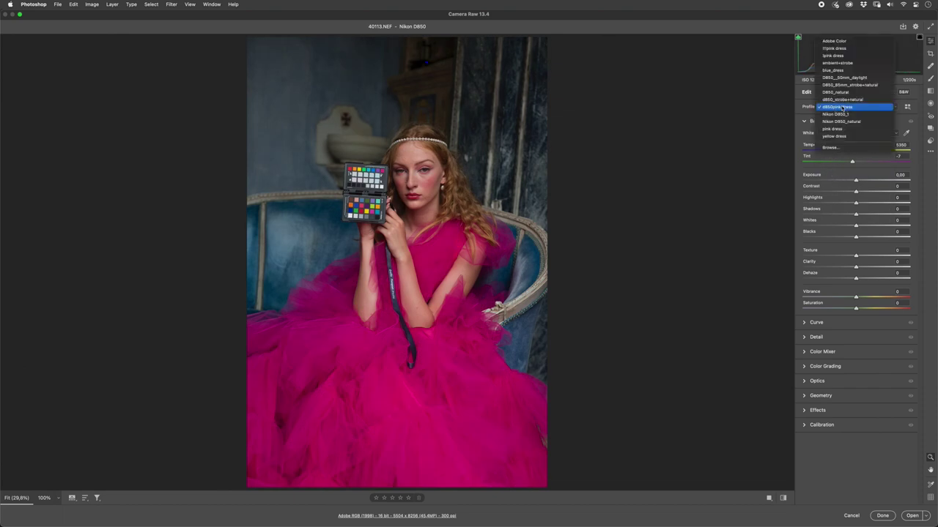
left_click(836, 42)
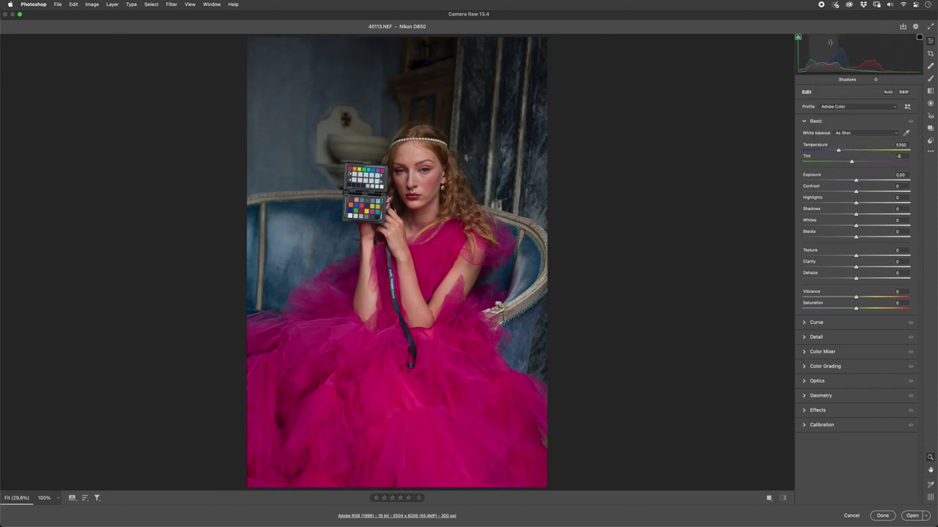
left_click(840, 107)
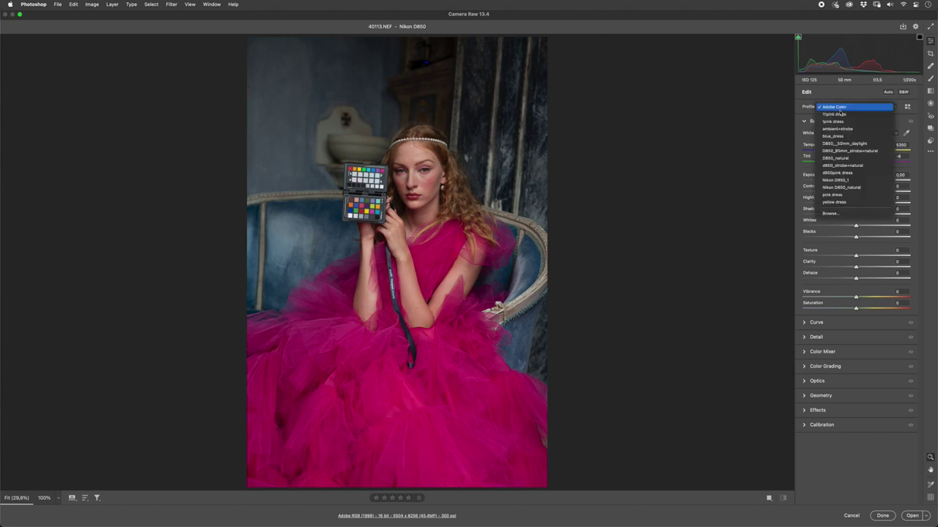
left_click(837, 173)
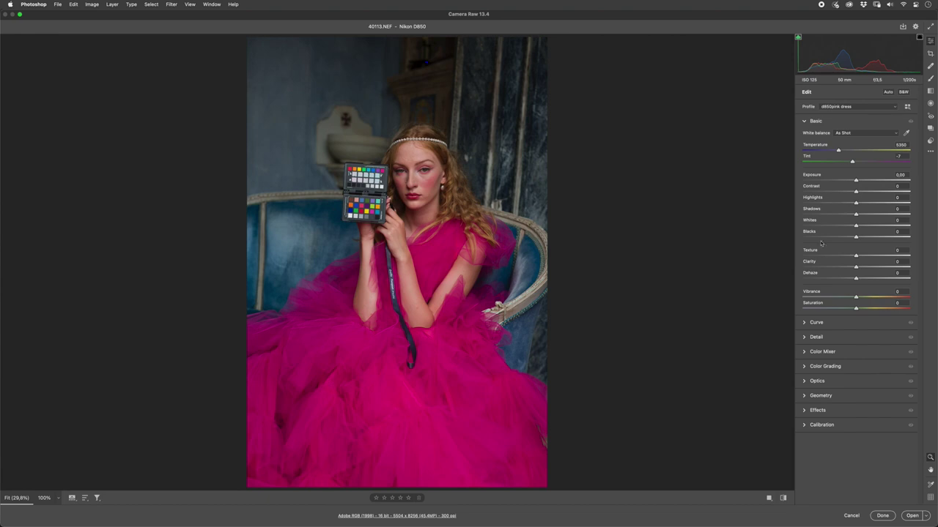
Show before and after side by side and compare the ColorChecker's color patches at 200% zoom.
left_click(770, 499)
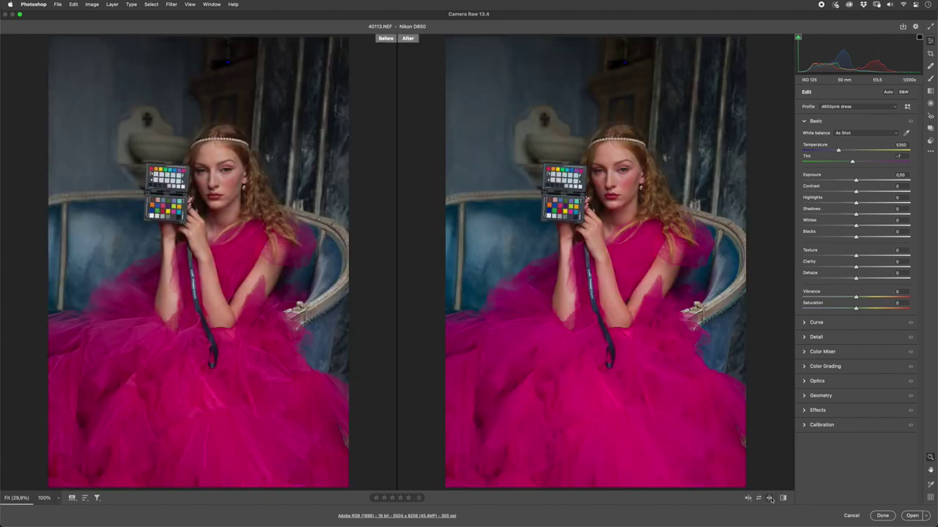
left_click(693, 217)
left_click(694, 218)
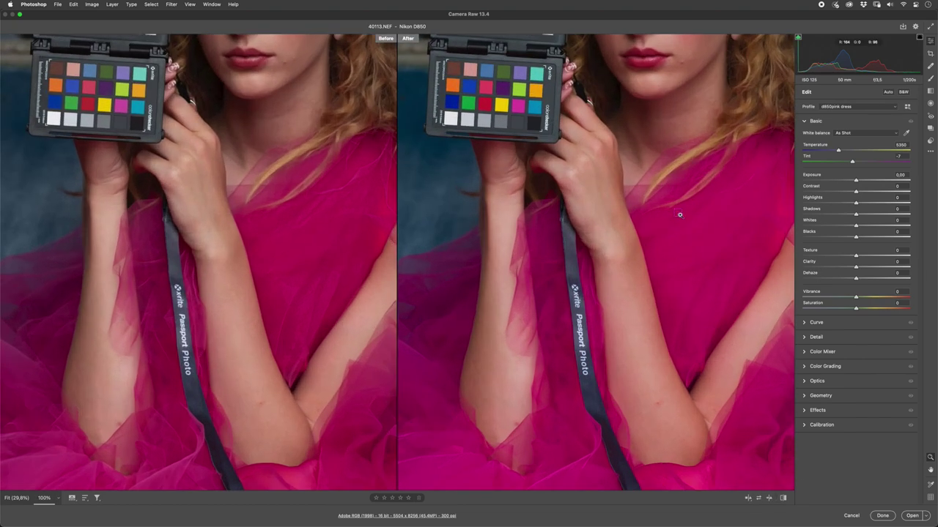
left_click(681, 209)
key("space")
left_click_drag(503, 167, 659, 383)
left_click_drag(586, 292, 647, 310)
left_click_drag(641, 268, 621, 285)
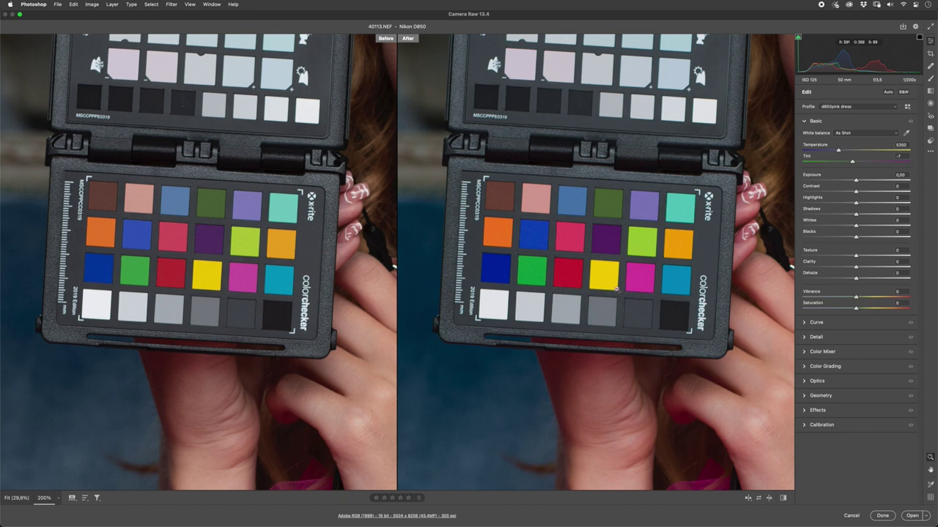
left_click_drag(612, 280, 607, 316)
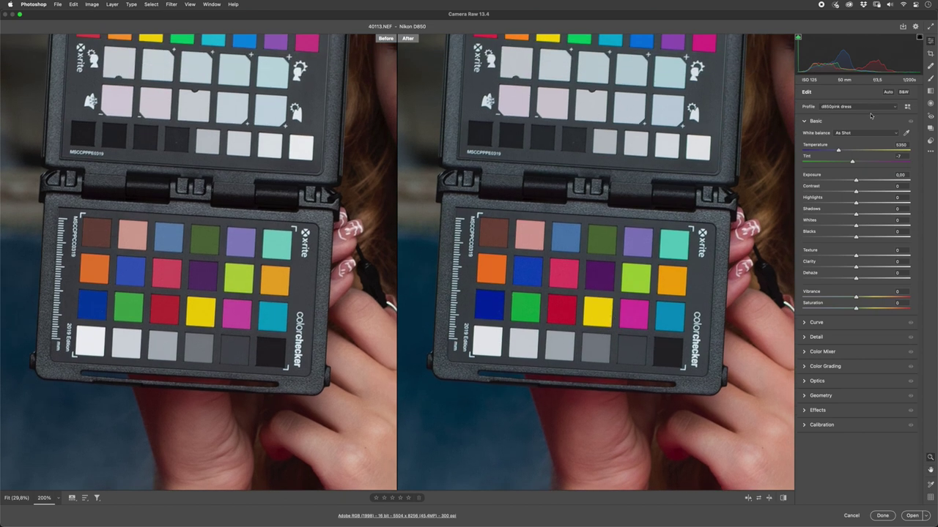
Set the white balance by sampling the light gray patch beside white on the 24-patch target.
left_click(906, 132)
scroll(577, 191, "up", 5)
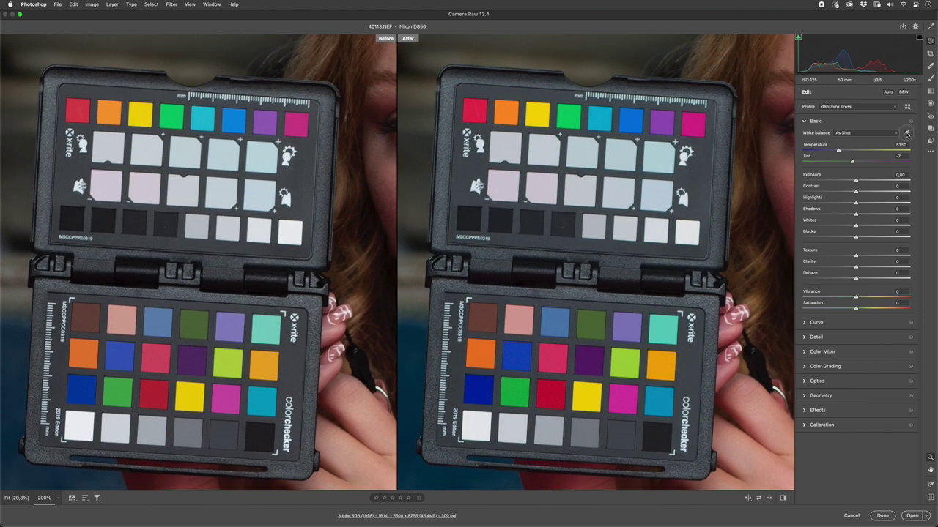
left_click(516, 428)
Try white balance samples from several tinted patches in the upper row of the ColorChecker's white balance target.
left_click(505, 147)
left_click(625, 153)
left_click(529, 152)
left_click(530, 172)
Sample several patches in the lower row of the white balance target, settling on the middle one for temperature 5950 and tint -3.
left_click(582, 190)
left_click(543, 189)
left_click(508, 188)
left_click(621, 191)
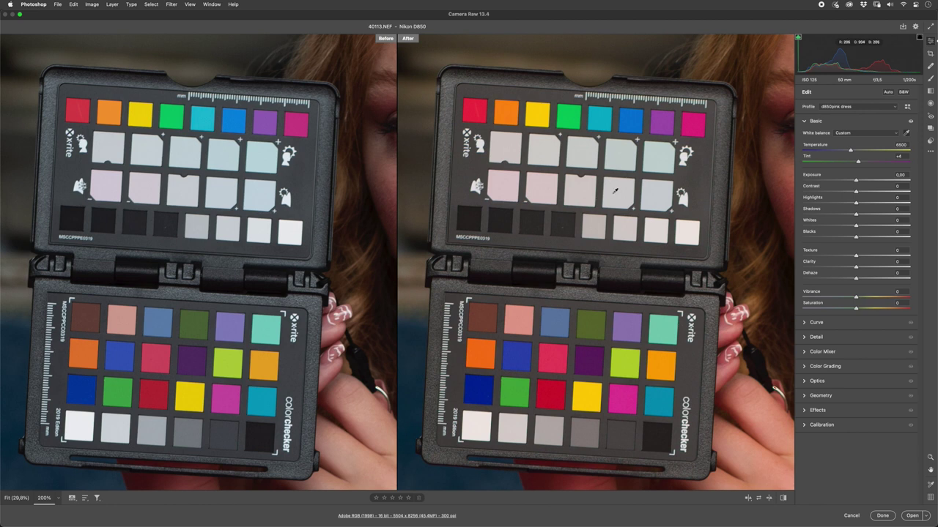
left_click(652, 196)
left_click(588, 198)
Fit the whole photo in the before/after view and switch its profile to Adobe Color.
key("super+0")
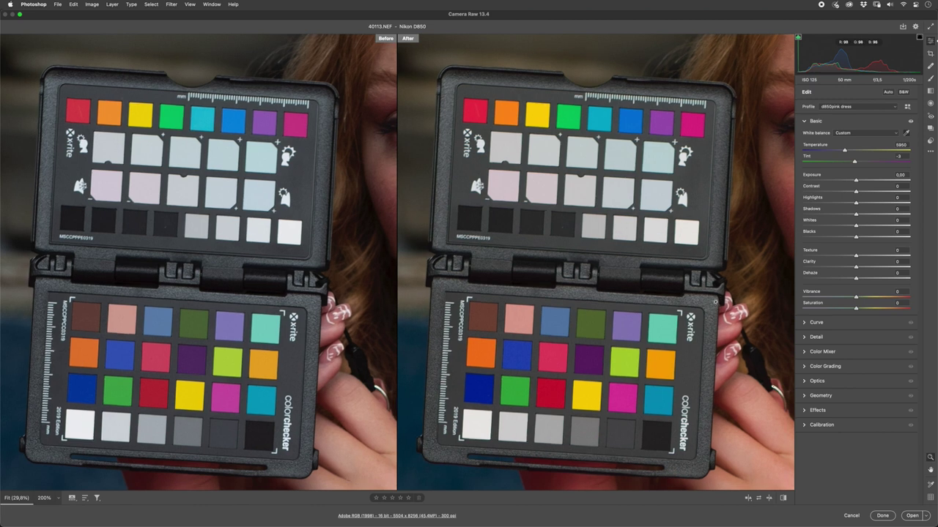
left_click(853, 109)
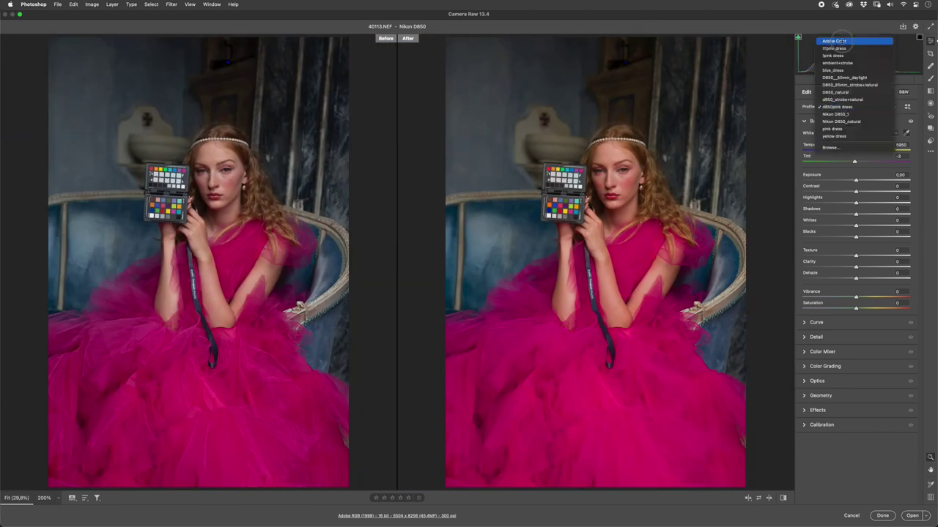
left_click(835, 41)
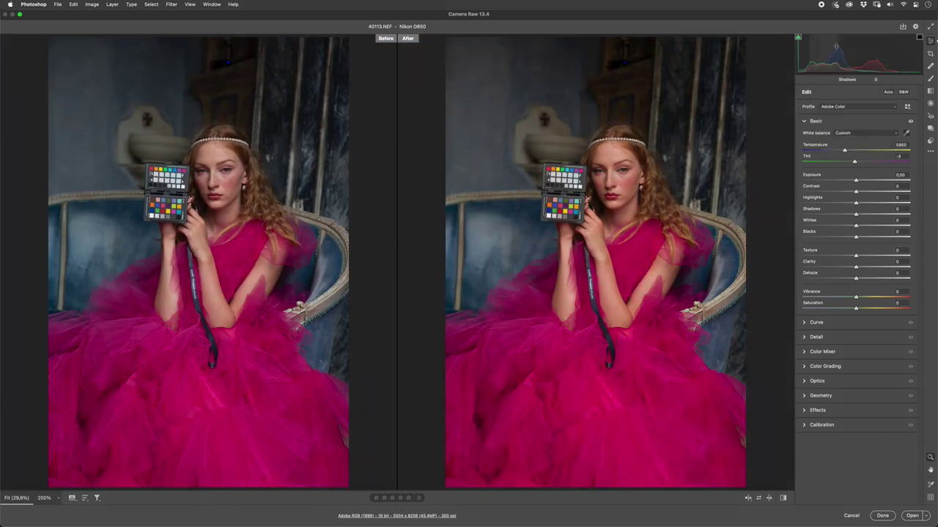